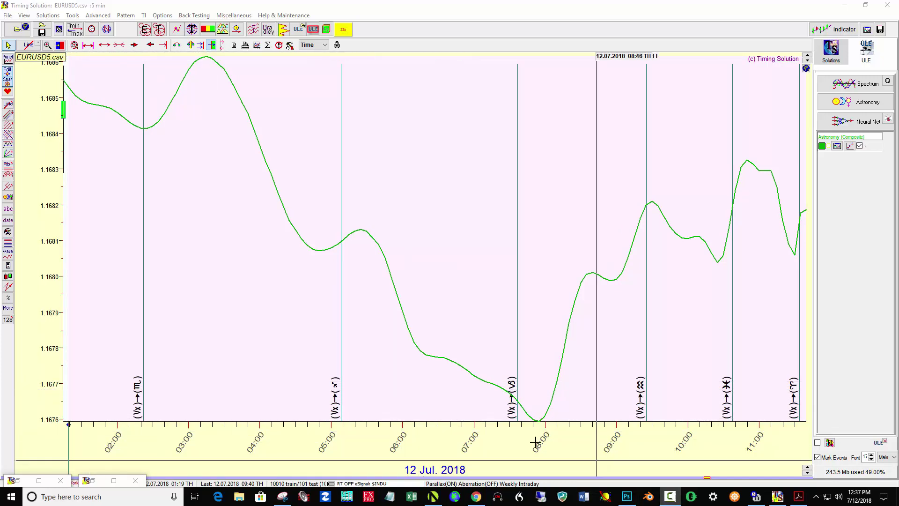
# Step: Switch to Astrolog to look at the astrological chart wheel, and return to Timing Solution
pyautogui.click(605, 497)
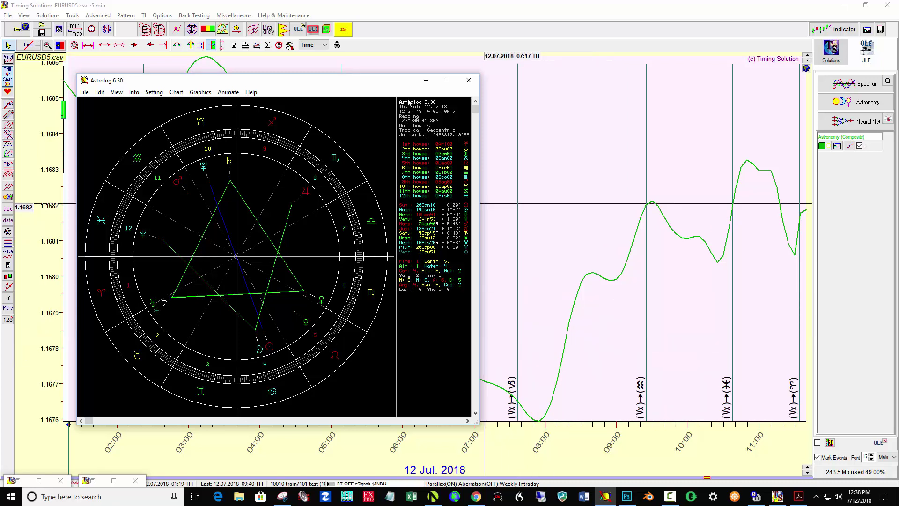
pyautogui.click(426, 81)
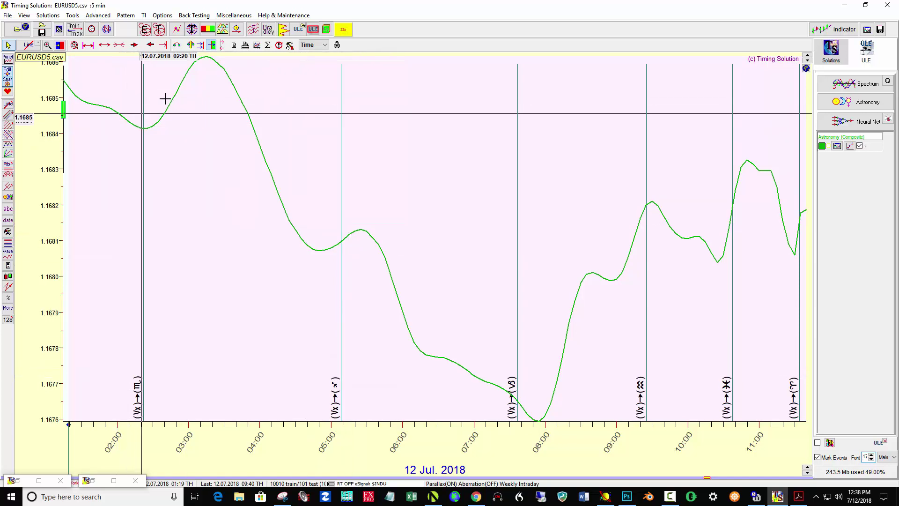
# Step: Define the transit Vx ingress into all twelve zodiac signs in the Ecliptic zodiac and calculate the events
pyautogui.click(833, 107)
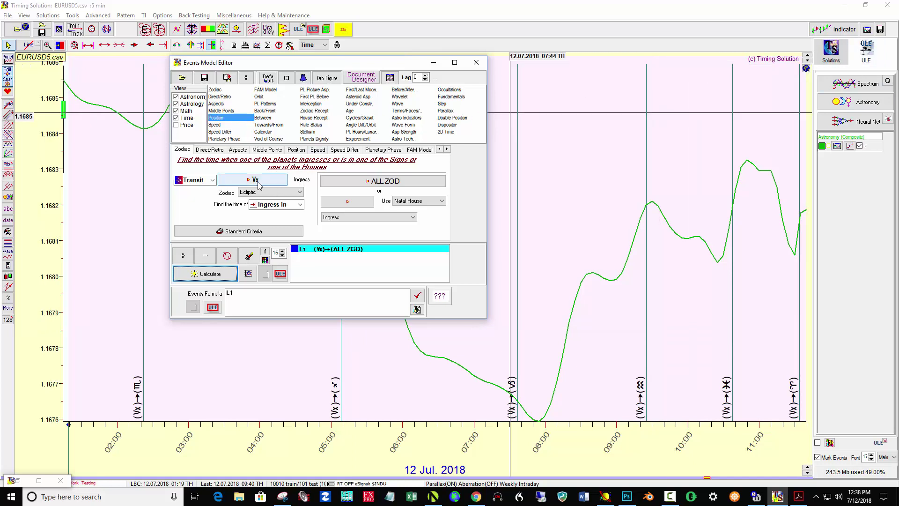
pyautogui.click(375, 183)
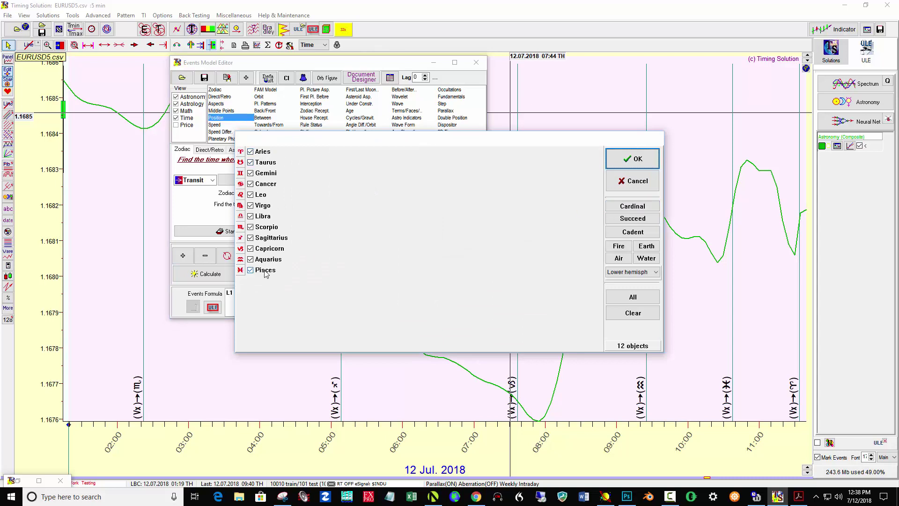
pyautogui.click(632, 159)
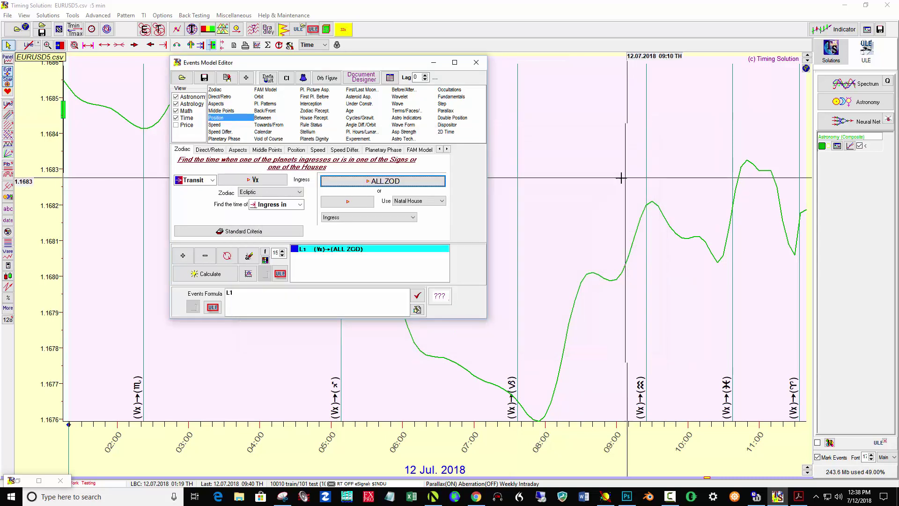
pyautogui.click(294, 197)
pyautogui.click(294, 199)
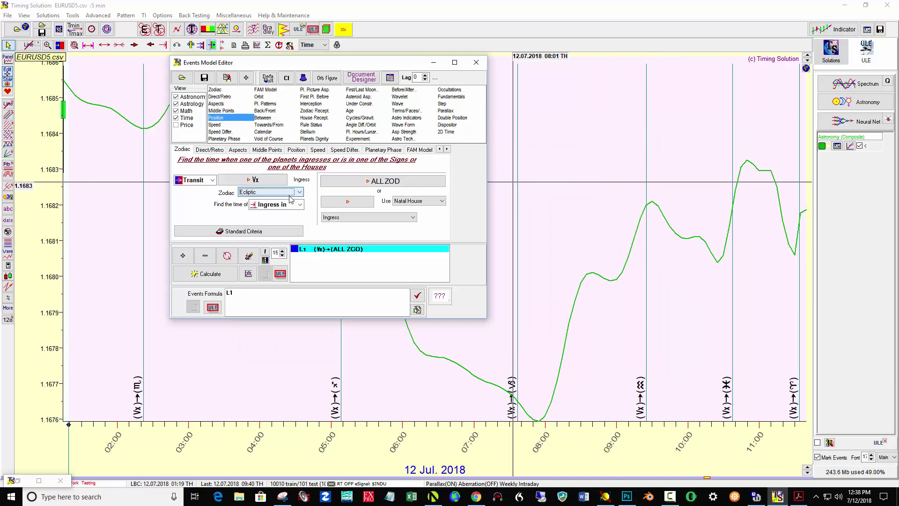
pyautogui.click(265, 209)
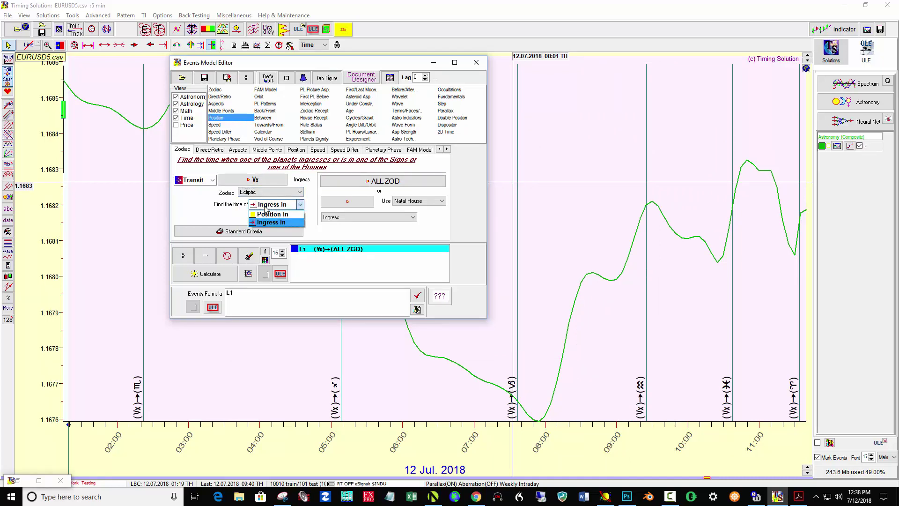
pyautogui.click(265, 209)
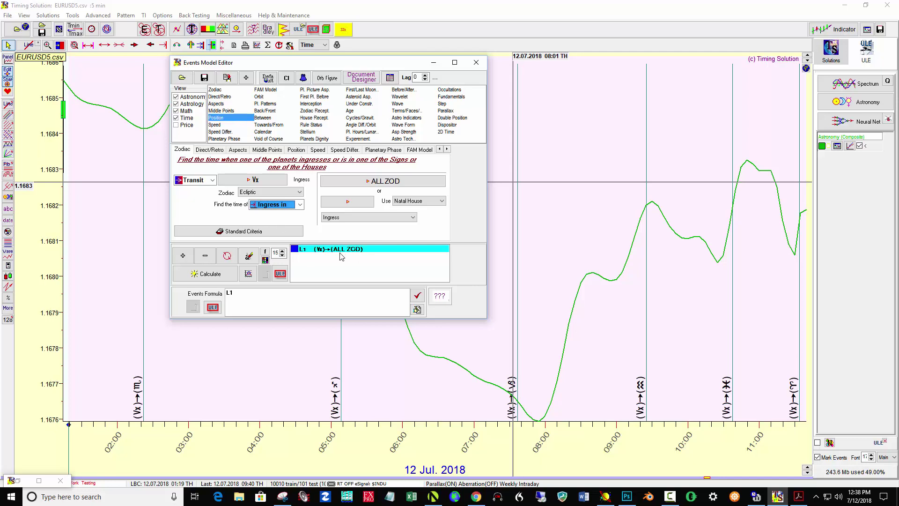
pyautogui.click(219, 274)
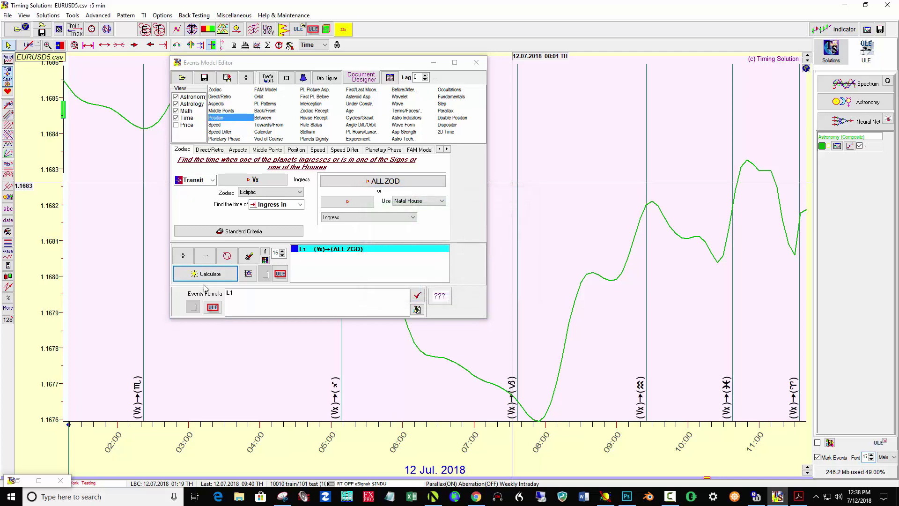
pyautogui.click(433, 63)
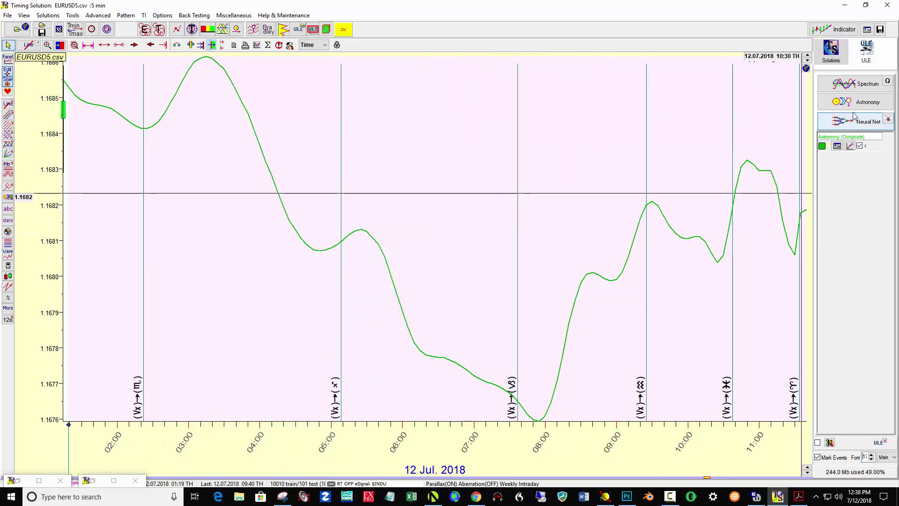
# Step: Examine the Astronomy composite of the Vx to North Node angle alongside the Vx ingress events model
pyautogui.doubleClick(94, 486)
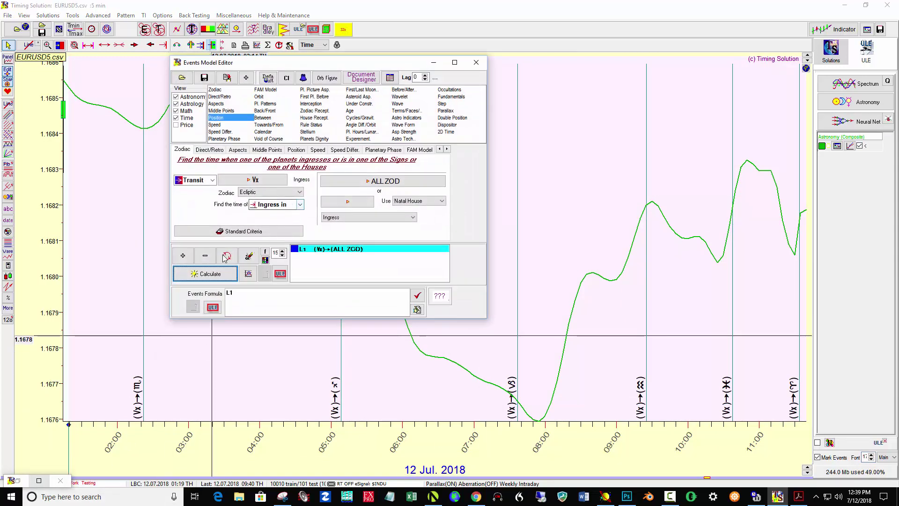
pyautogui.doubleClick(21, 485)
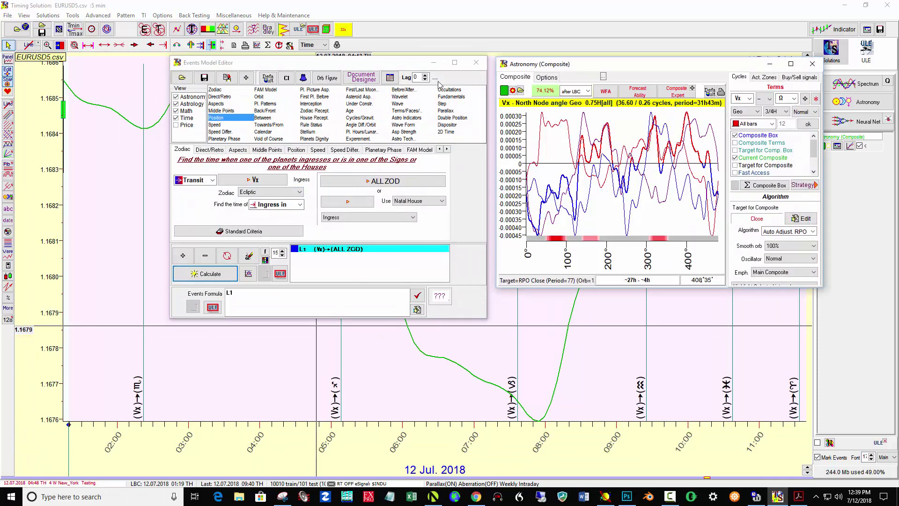
pyautogui.click(433, 62)
pyautogui.moveTo(611, 66); pyautogui.dragTo(353, 113)
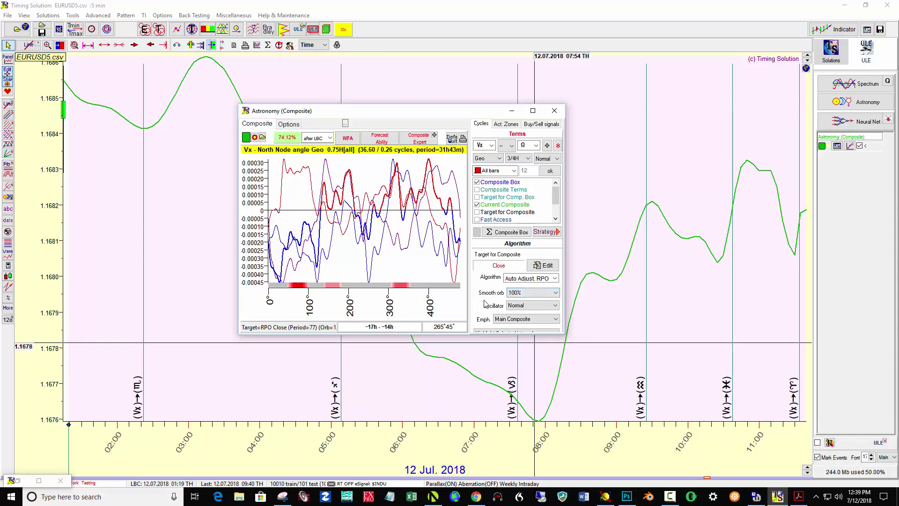
pyautogui.click(511, 111)
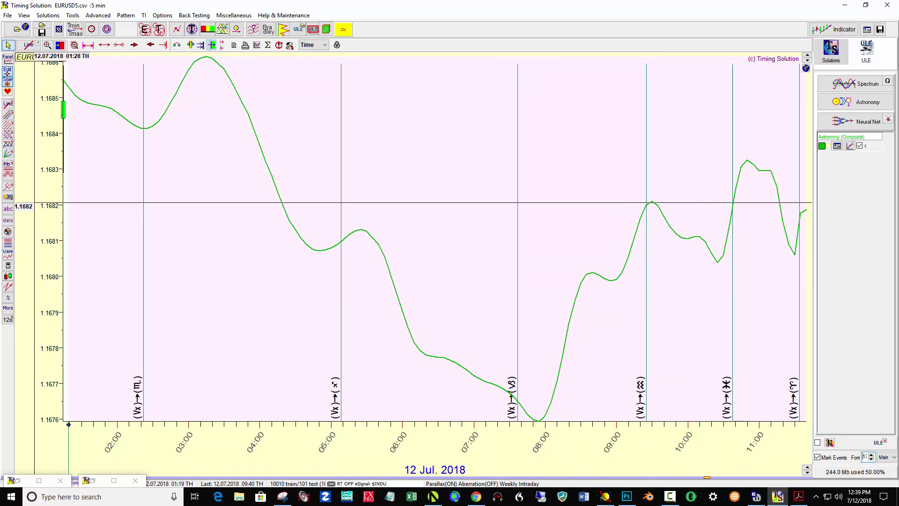
# Step: Switch to the OANDA MT4 terminal and examine the marked price swings on the full-size EURUSD M5 chart
pyautogui.click(433, 497)
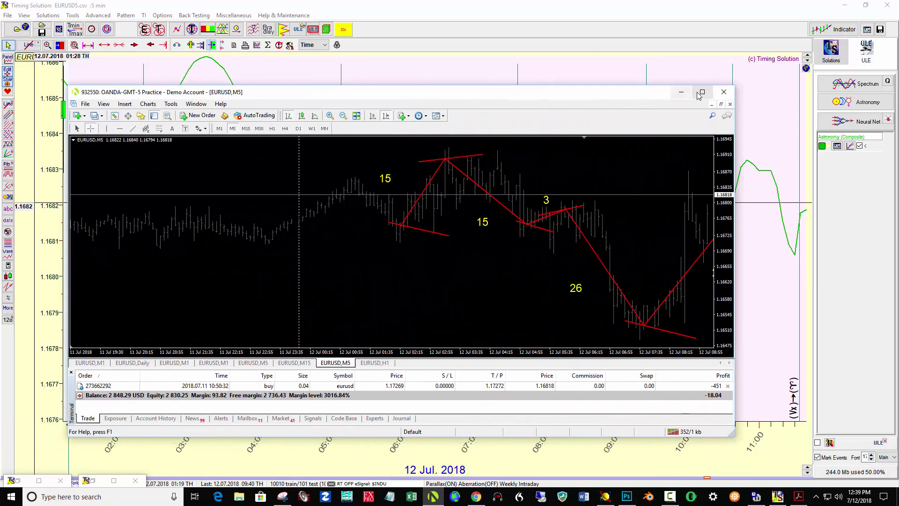
pyautogui.click(703, 92)
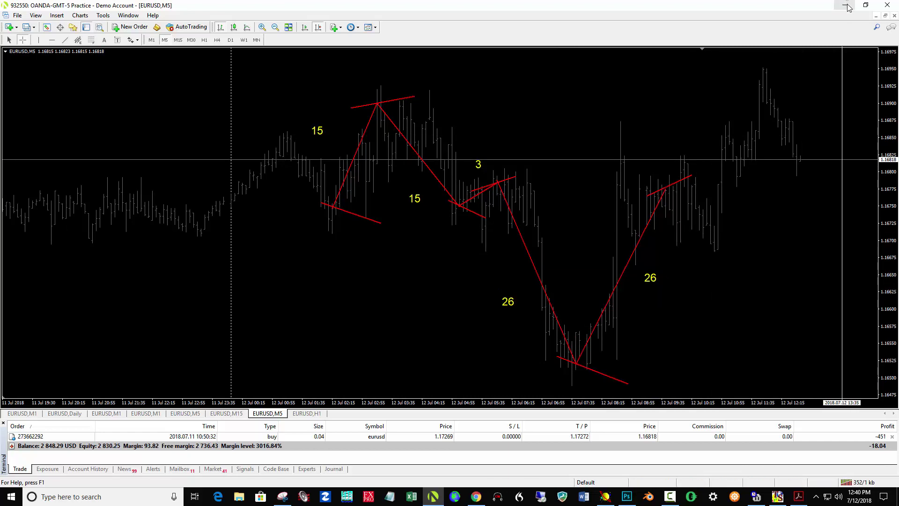
pyautogui.press('super+Down')
pyautogui.press('super+Down')
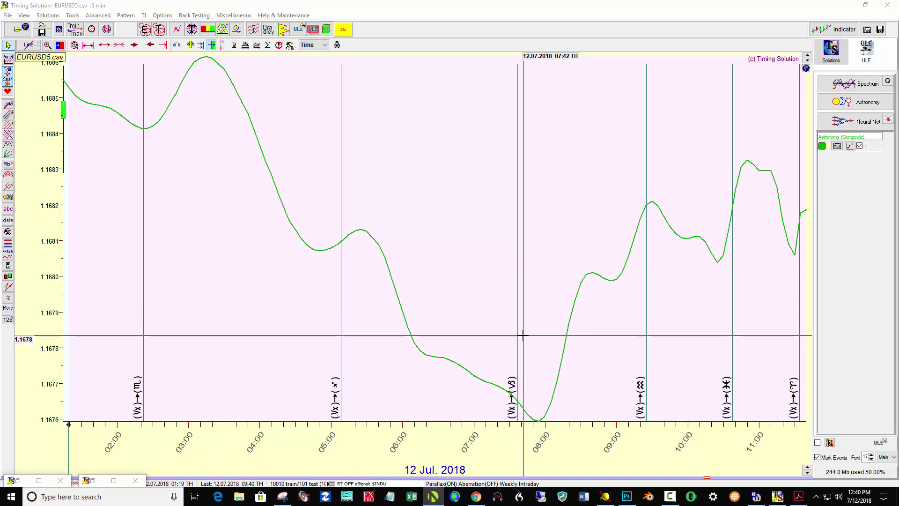
# Step: Export the EURUSD 5-minute history from the OANDA MT4 terminal to EURUSD5.csv in the Time_Set folder, replacing the existing file
pyautogui.click(433, 497)
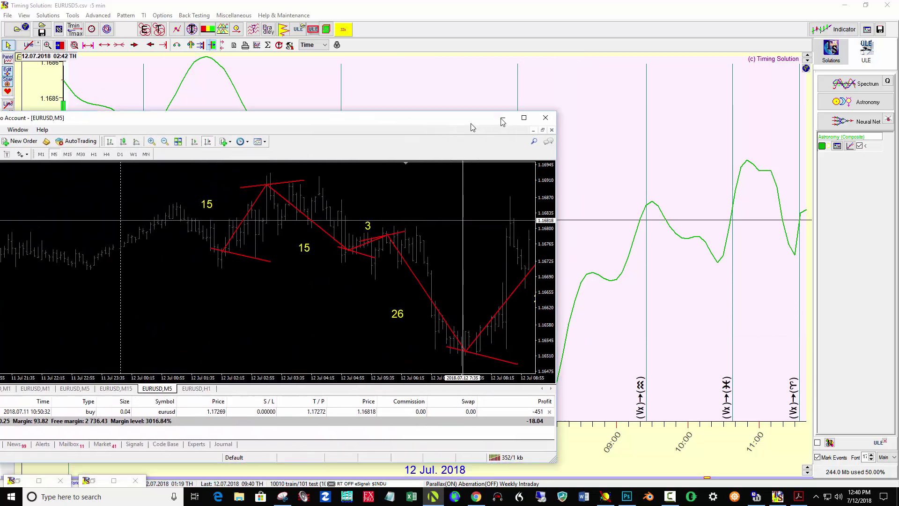
pyautogui.click(723, 112)
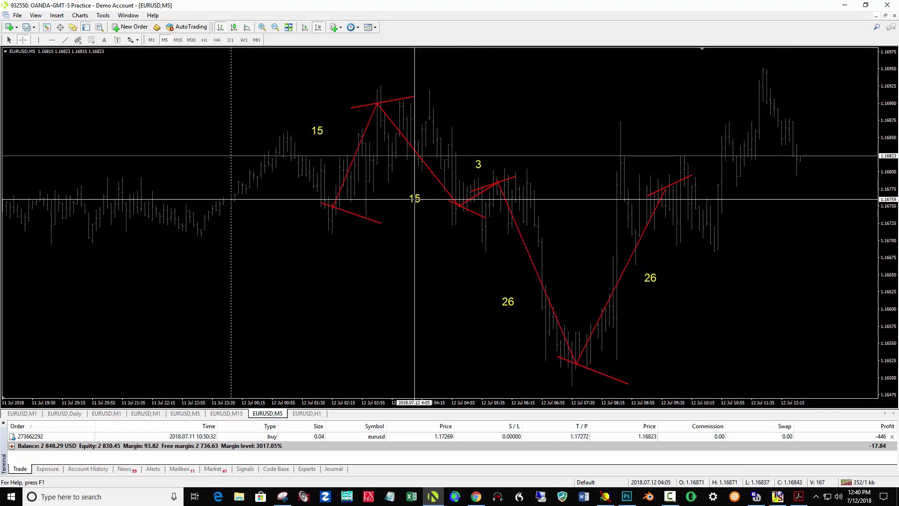
pyautogui.click(103, 15)
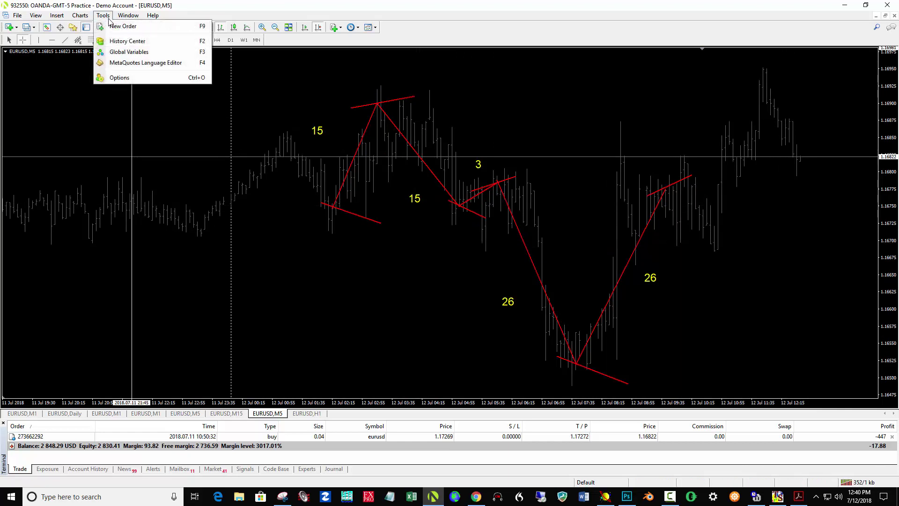
pyautogui.click(120, 41)
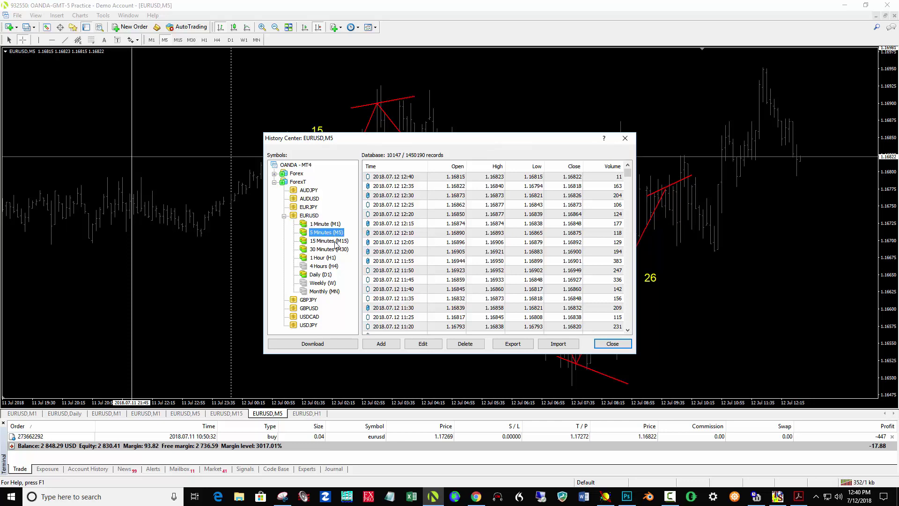
pyautogui.click(509, 345)
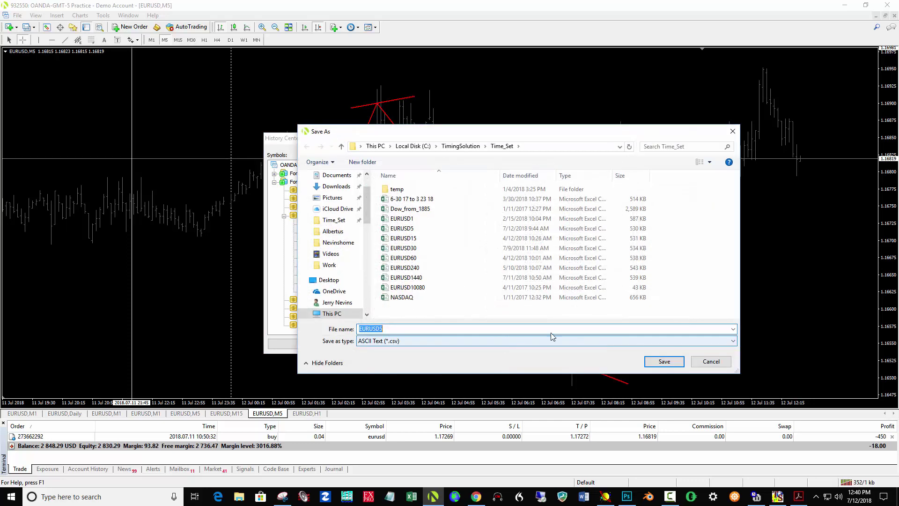
pyautogui.click(672, 363)
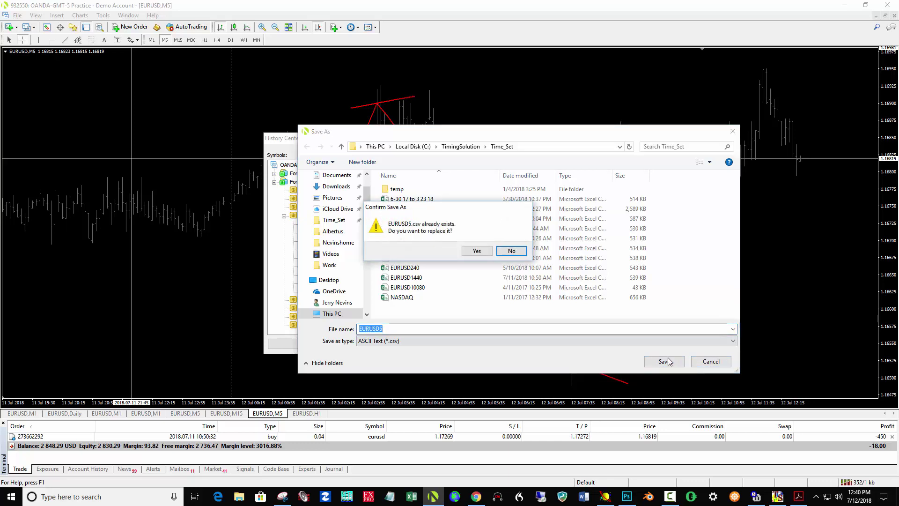
pyautogui.click(477, 251)
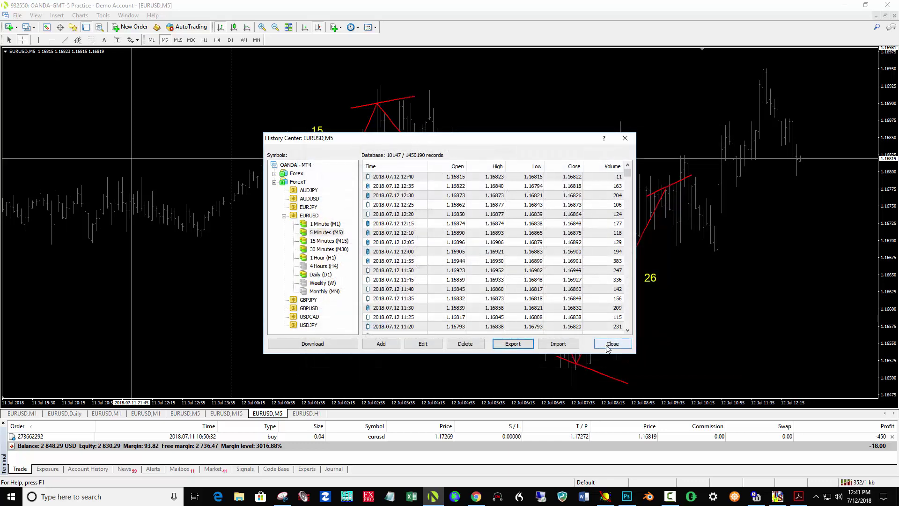
pyautogui.click(611, 344)
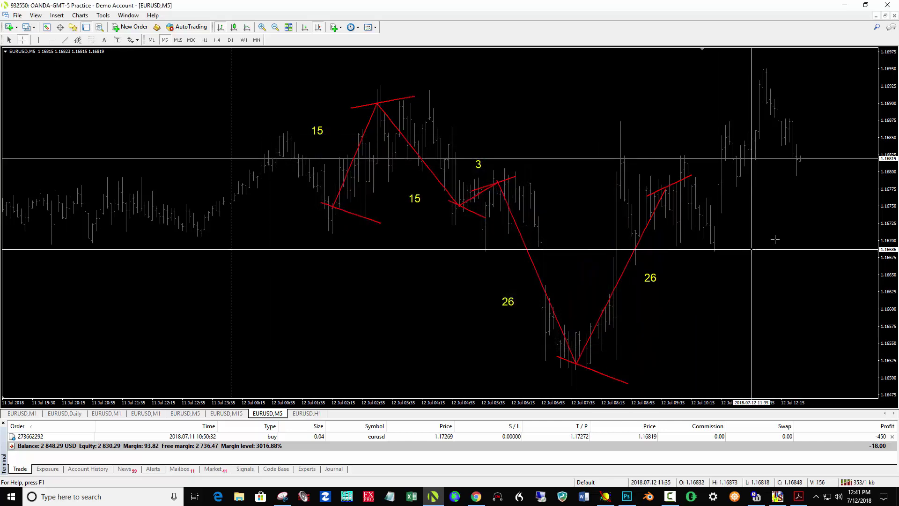
pyautogui.click(847, 7)
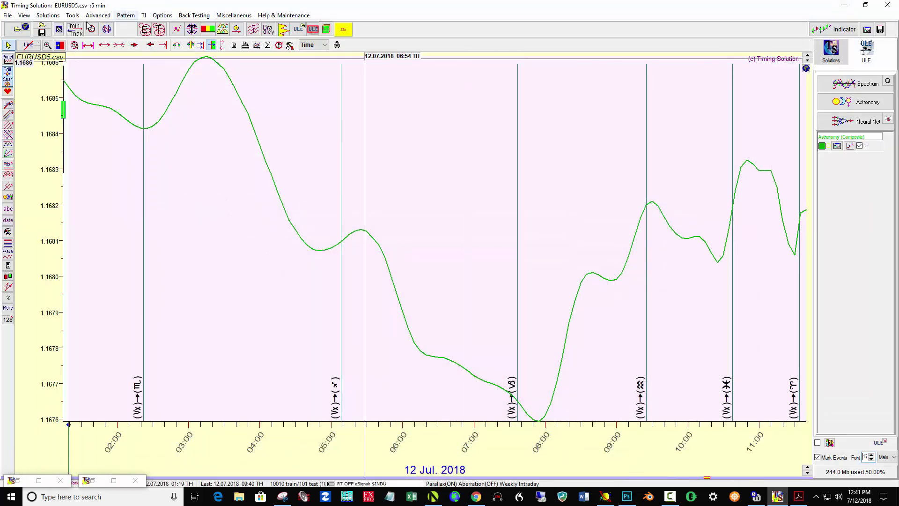
# Step: Save the worksheet as "vx zodiac and astronomy module" with a forecast horizon of 2000 bars, keeping the current strategies open
pyautogui.click(17, 30)
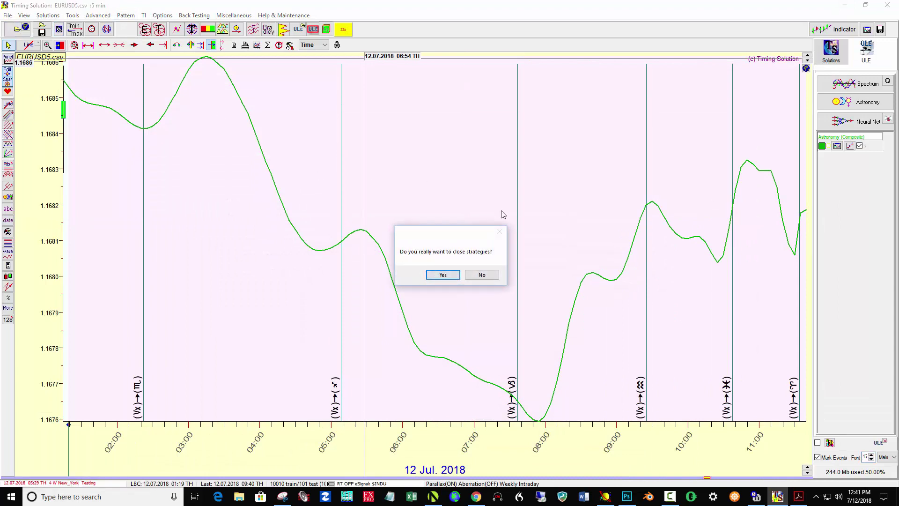
pyautogui.click(486, 275)
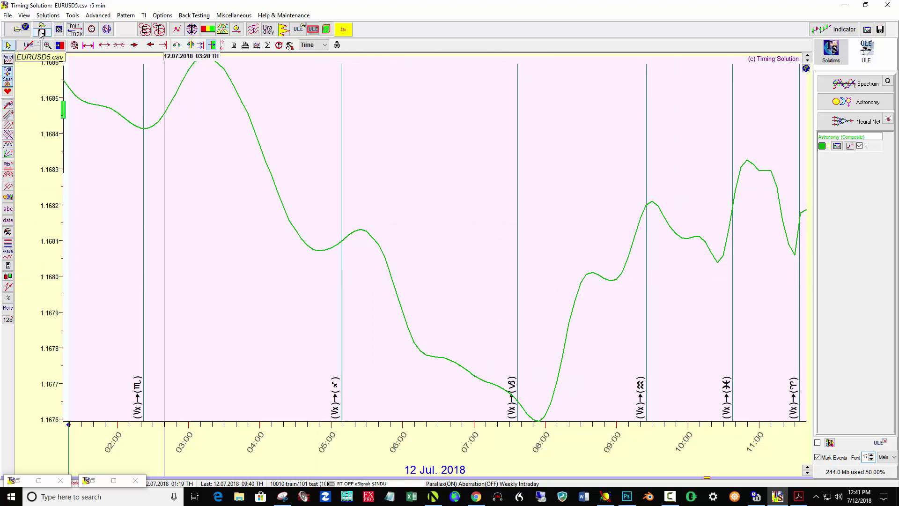
pyautogui.click(43, 33)
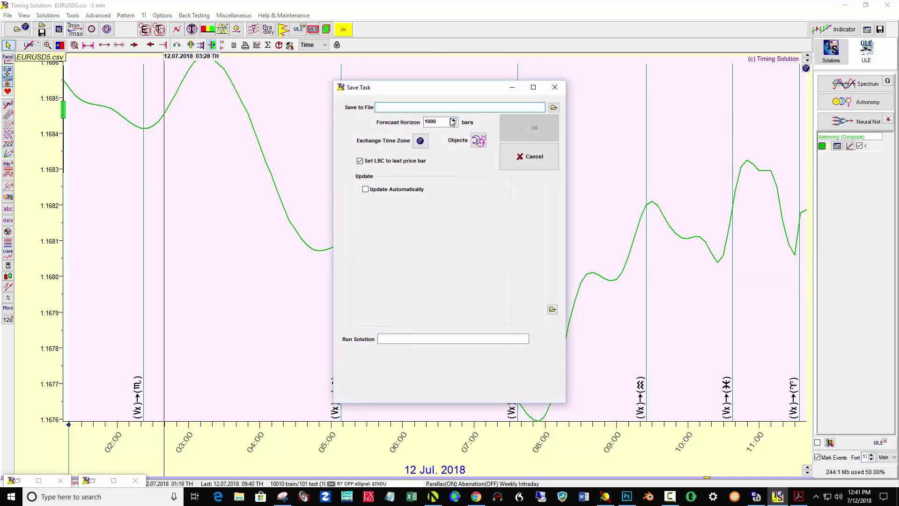
pyautogui.write('vx')
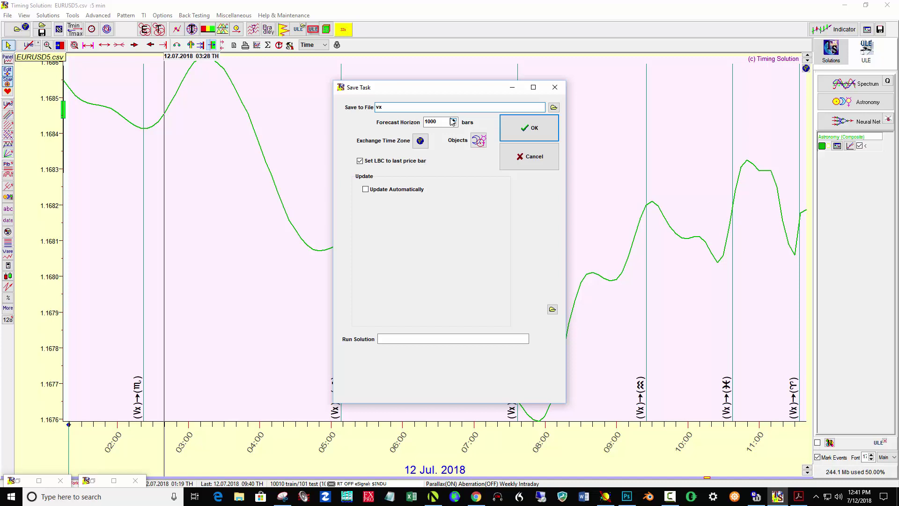
pyautogui.write(' zodiac and astr')
pyautogui.write('onomy module')
pyautogui.click(428, 121)
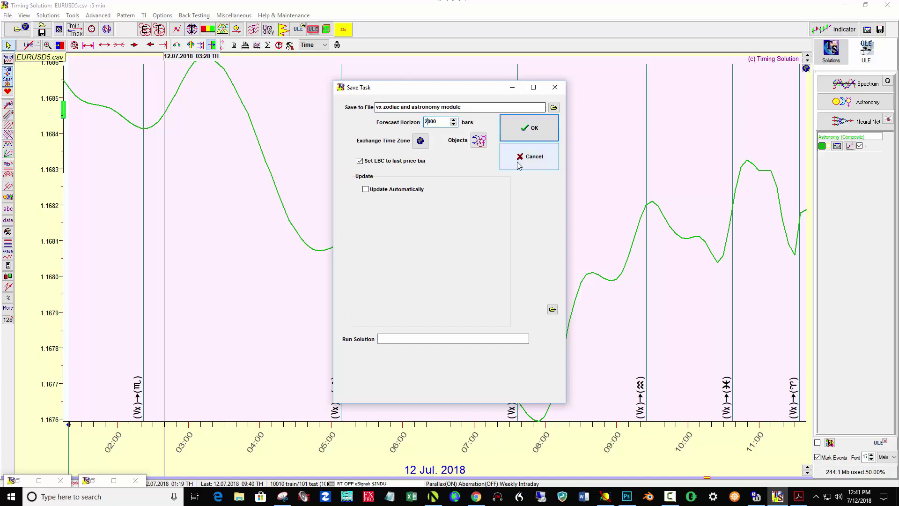
pyautogui.click(526, 133)
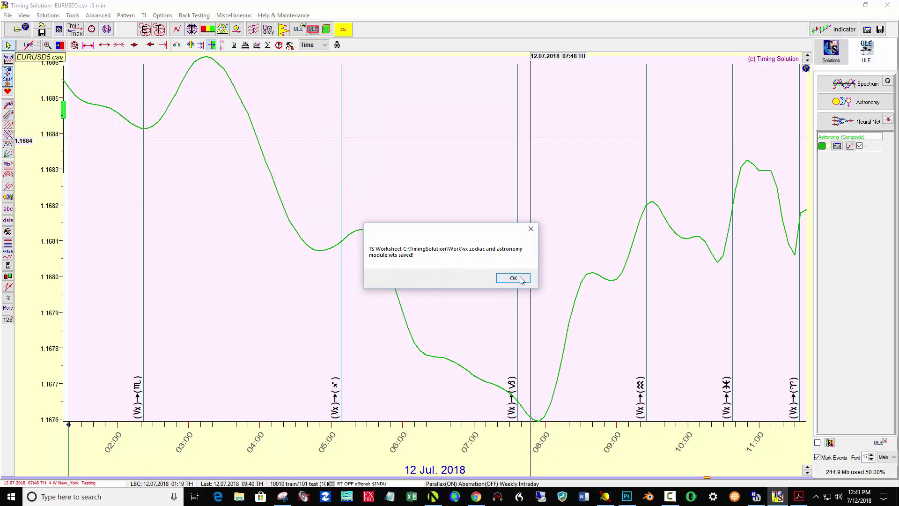
pyautogui.click(513, 278)
# Step: Close the current strategies, then load the EURUSD5.csv price history from the TIME_SET folder with its ephemeris calculated
pyautogui.click(18, 33)
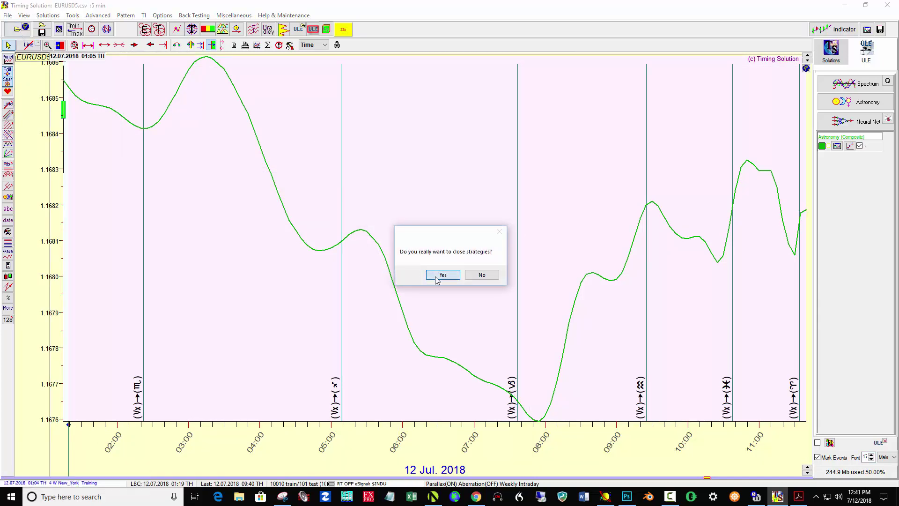
pyautogui.click(437, 277)
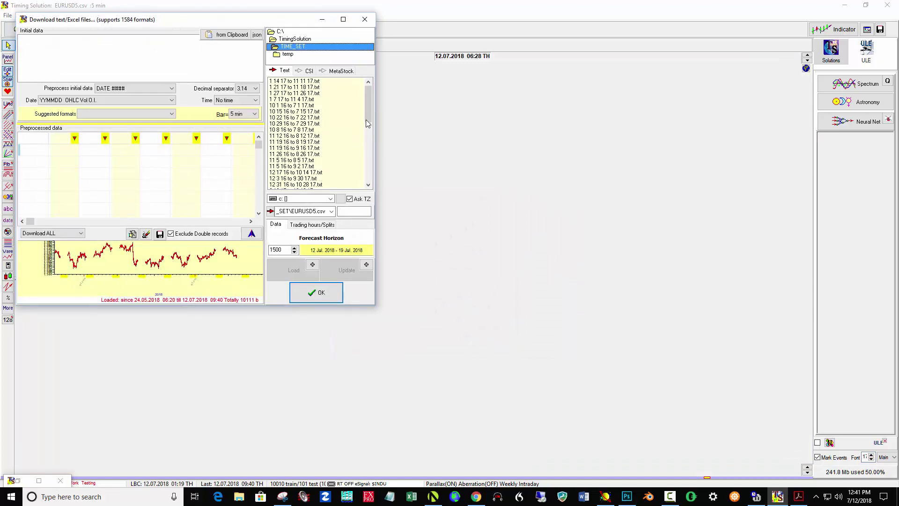
pyautogui.moveTo(369, 125); pyautogui.dragTo(360, 175)
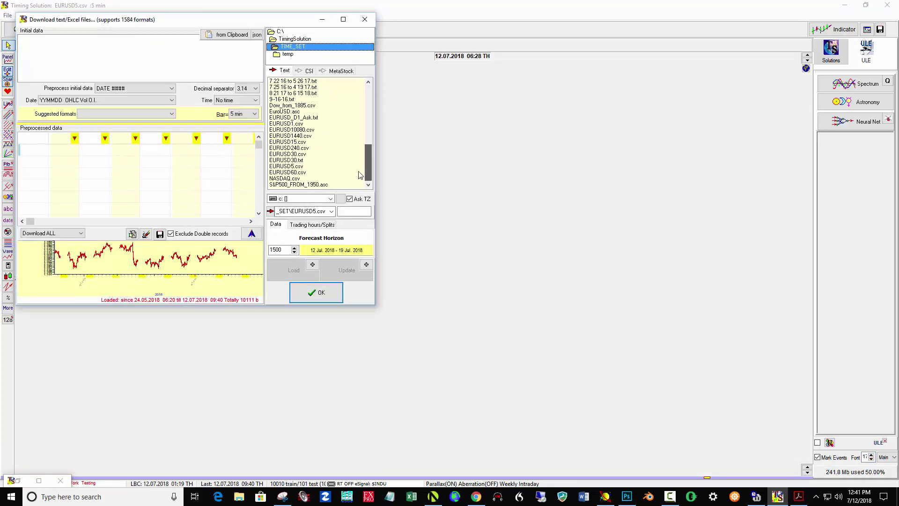
pyautogui.click(295, 166)
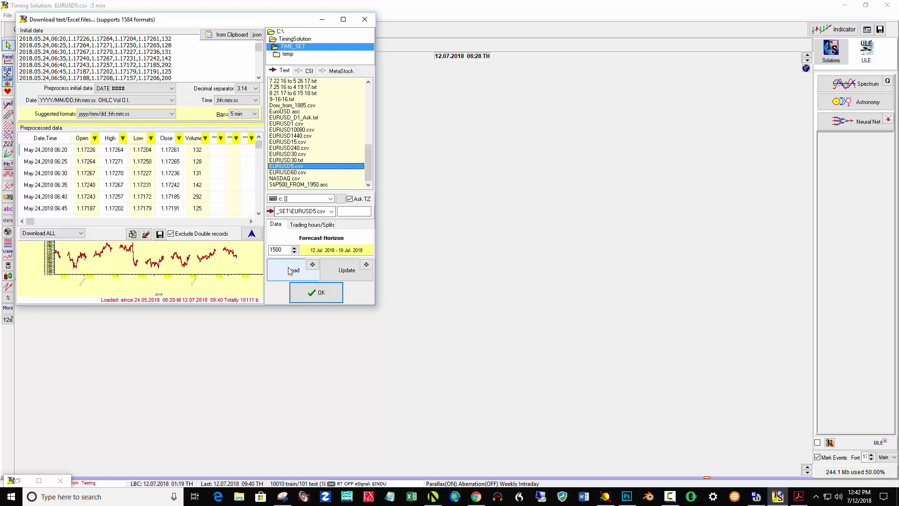
pyautogui.click(290, 270)
pyautogui.click(186, 253)
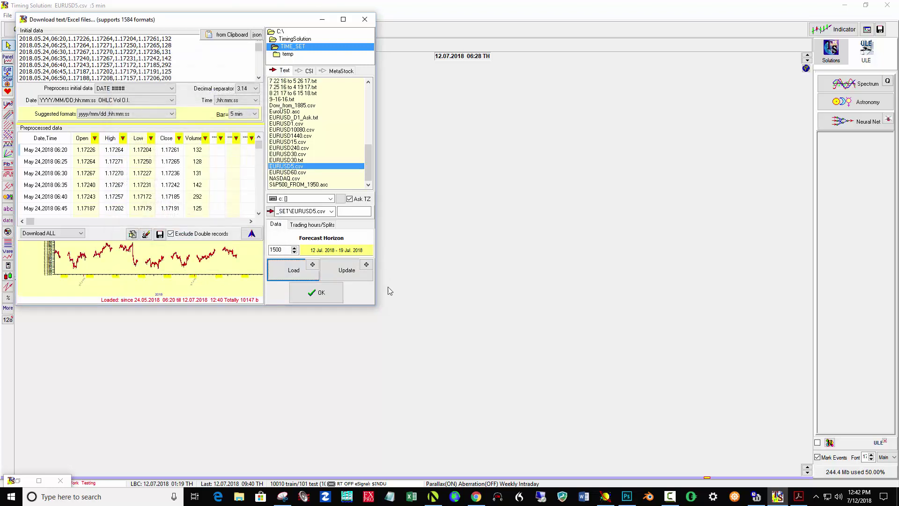
pyautogui.click(327, 295)
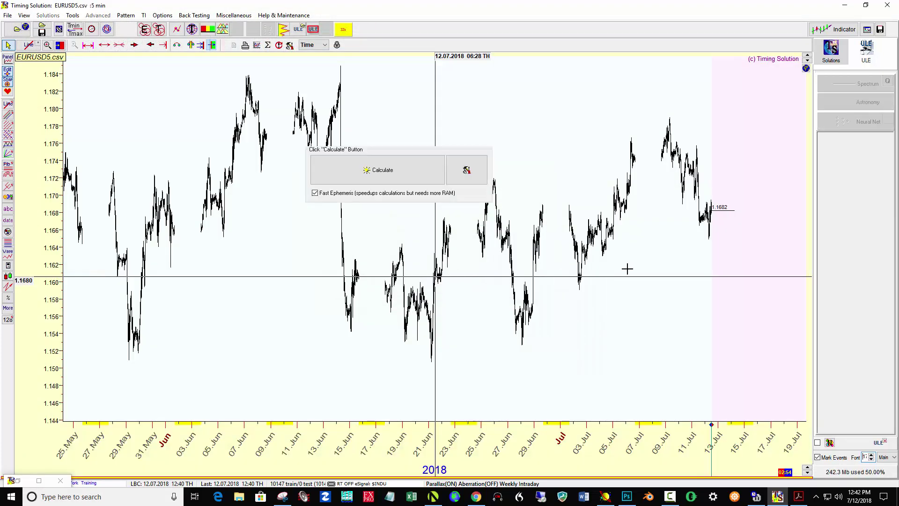
pyautogui.click(380, 169)
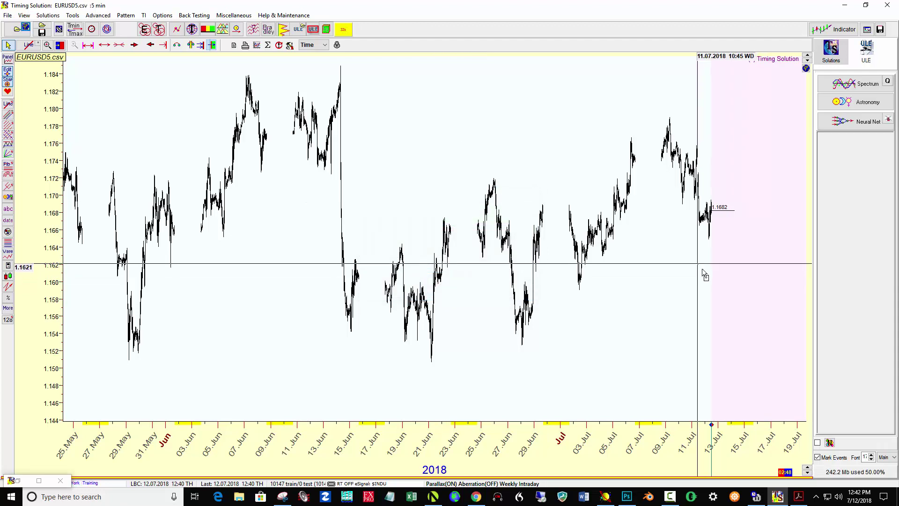
# Step: Run the saved worksheet "vx zodiac and astronomy module.wts" as a template on the reloaded EURUSD 5-minute data
pyautogui.scroll(3, 733, 315)
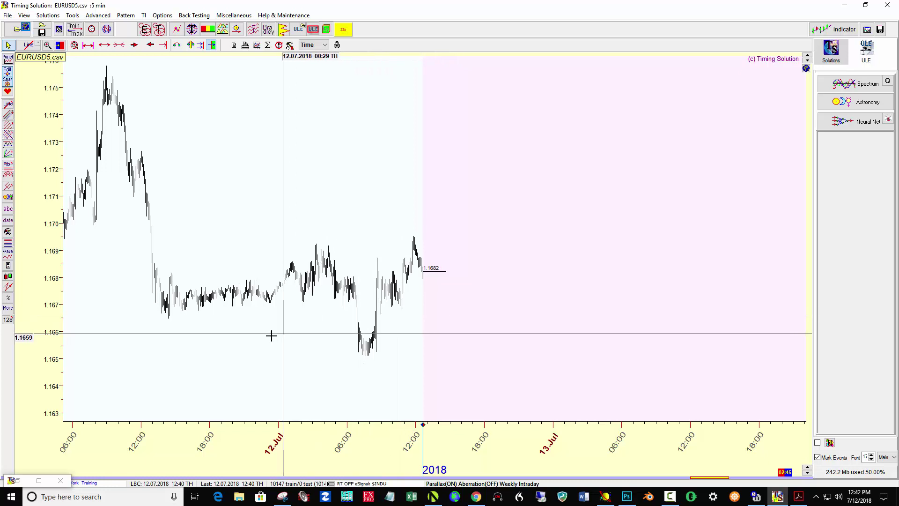
pyautogui.moveTo(493, 381); pyautogui.dragTo(495, 380)
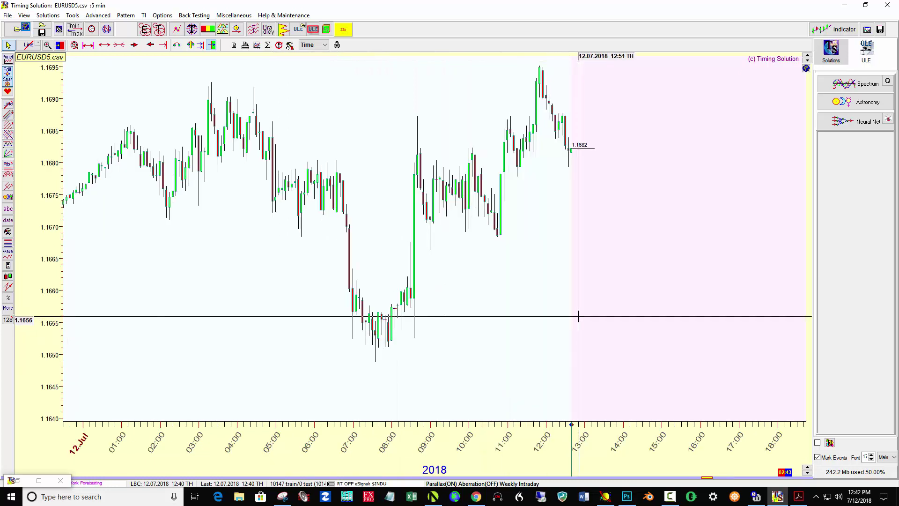
pyautogui.click(8, 15)
pyautogui.click(40, 74)
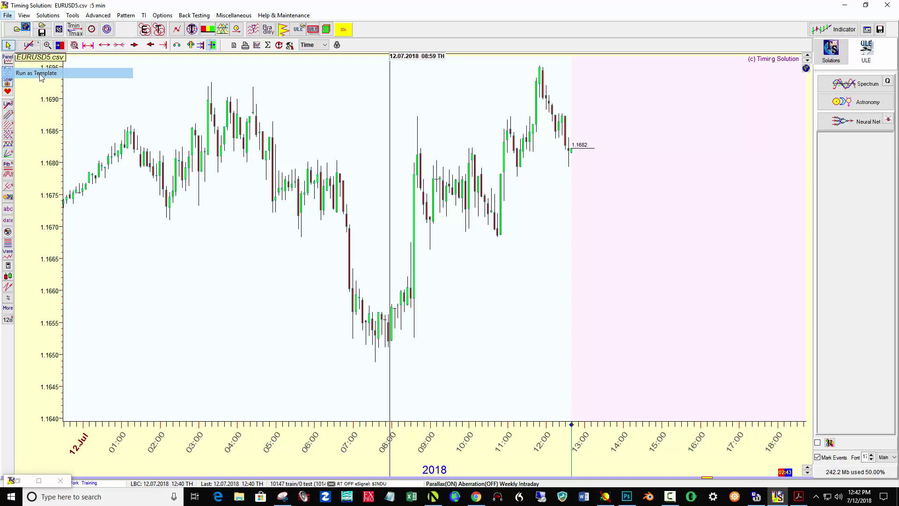
pyautogui.click(113, 110)
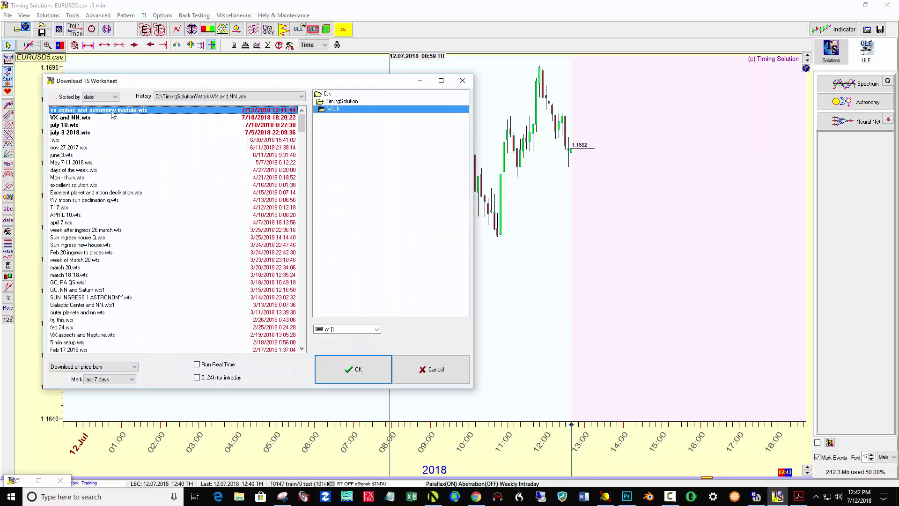
pyautogui.click(353, 369)
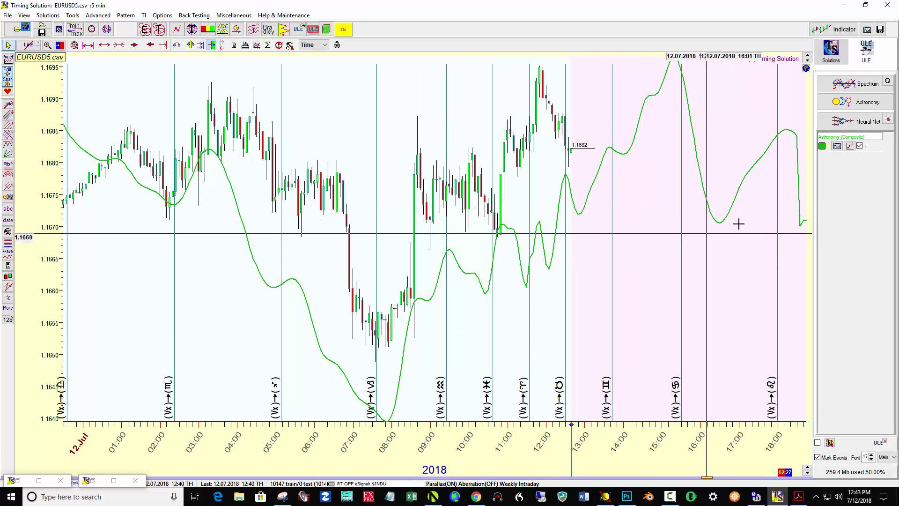
# Step: Compare the Astronomy composite curve and Vx ingress lines with the EURUSD price swings and forecast area for 12 July 2018
pyautogui.moveTo(716, 249); pyautogui.dragTo(483, 265)
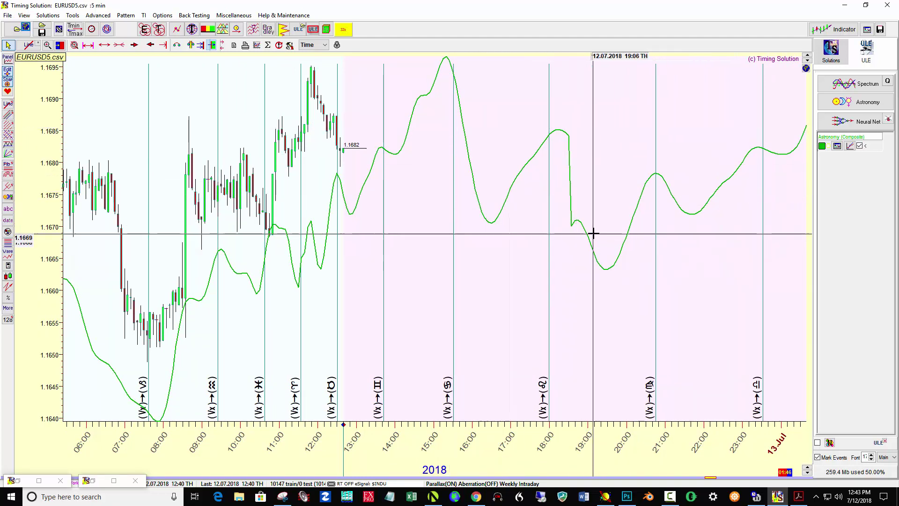
pyautogui.moveTo(419, 229); pyautogui.dragTo(628, 261)
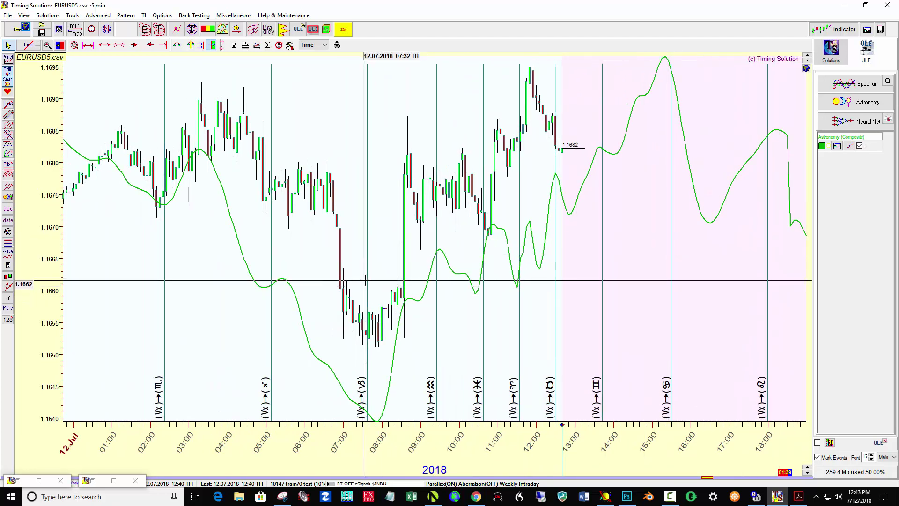
pyautogui.moveTo(465, 344); pyautogui.dragTo(478, 341)
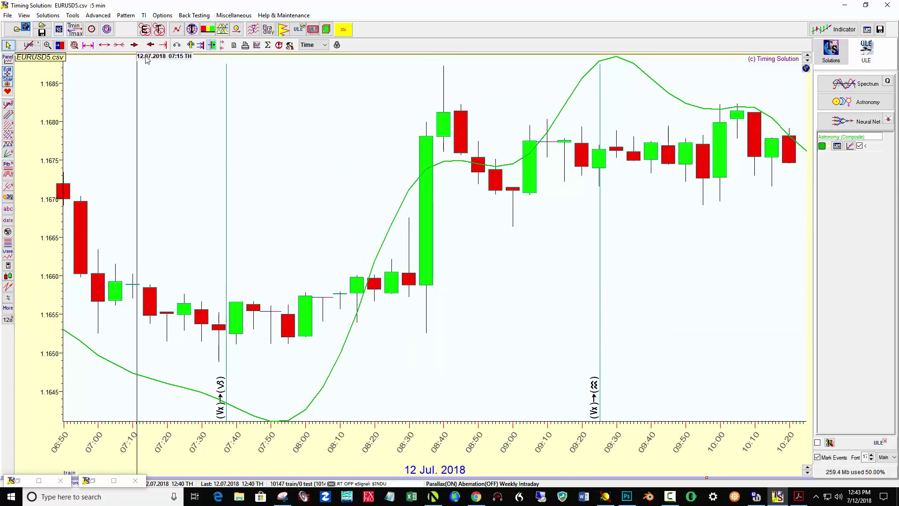
pyautogui.click(104, 45)
pyautogui.click(104, 45)
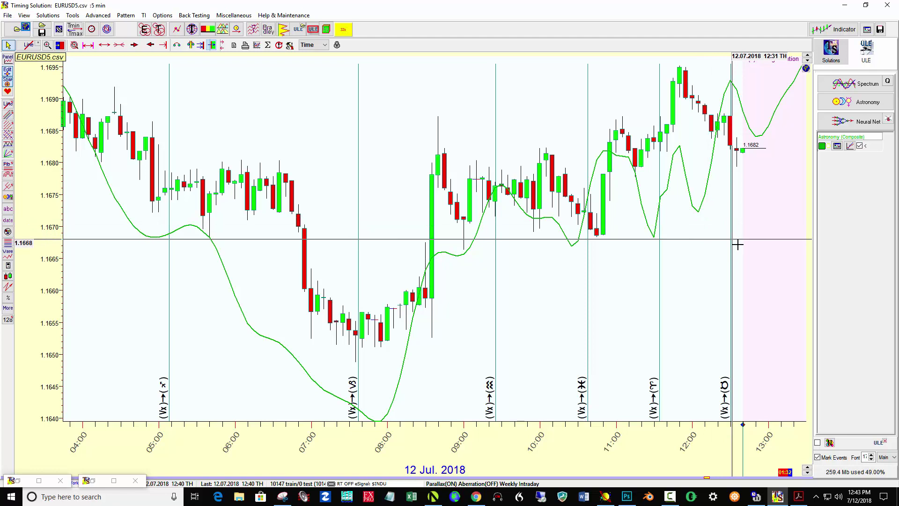
pyautogui.moveTo(737, 263); pyautogui.dragTo(604, 279)
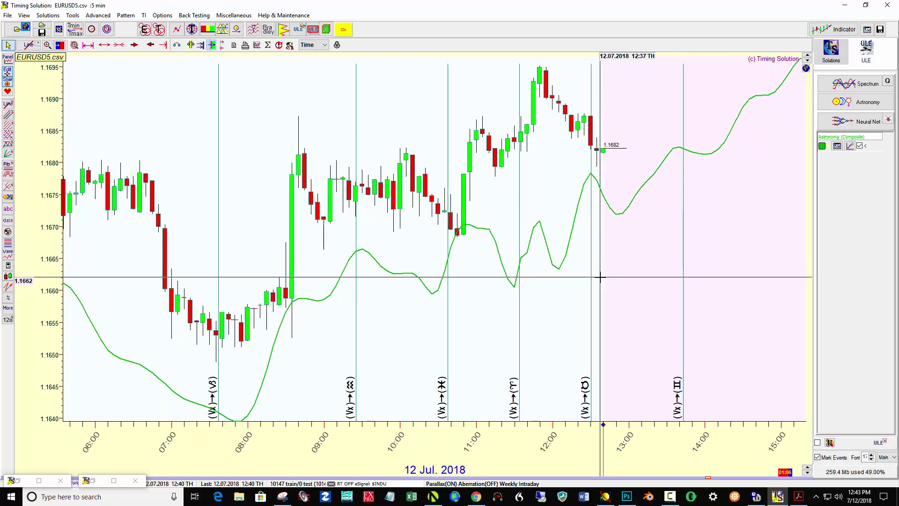